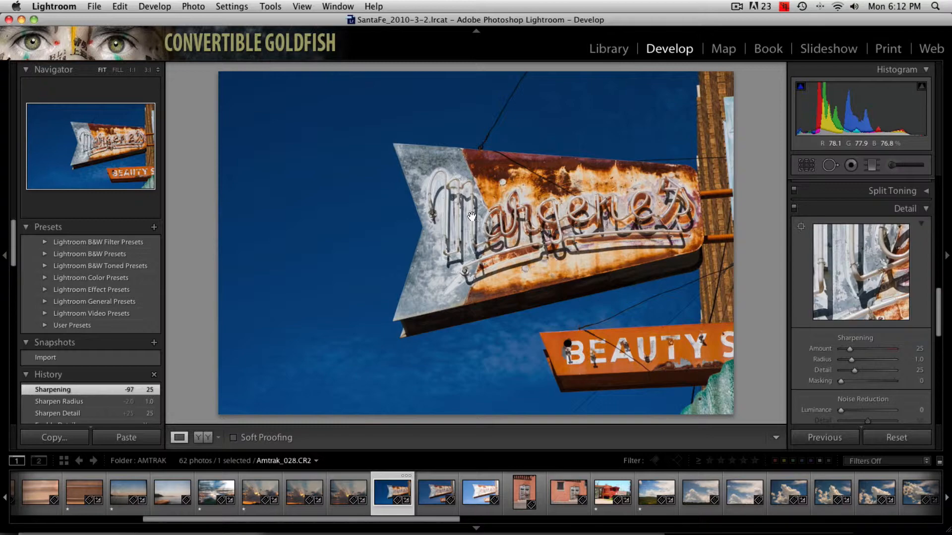
- Examine the rusty neon sign and the orange BEAUTY sign below it at 1:1 magnification
click(472, 217)
drag(603, 233, 296, 160)
click(296, 159)
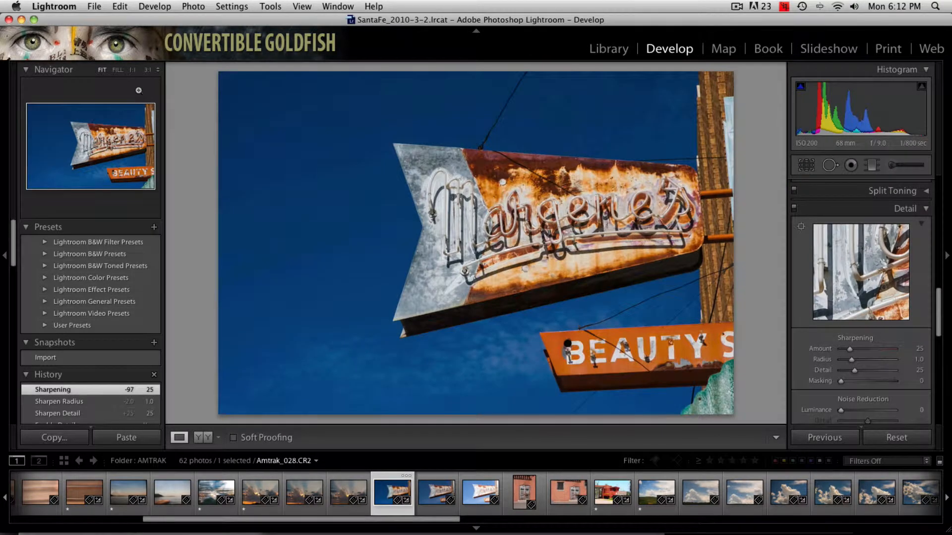
click(131, 71)
drag(693, 205, 221, 257)
drag(485, 219, 454, 284)
drag(580, 221, 487, 287)
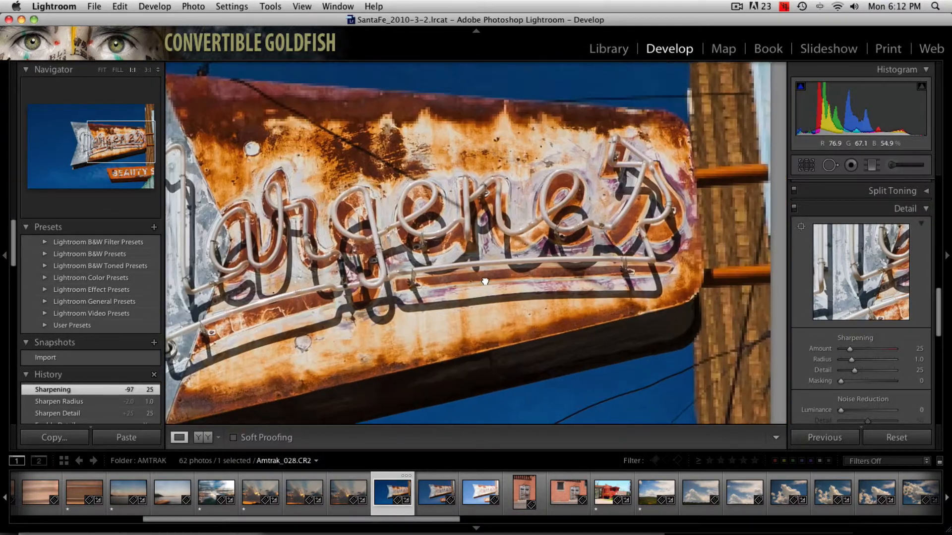
drag(549, 272, 536, 172)
drag(612, 365, 594, 274)
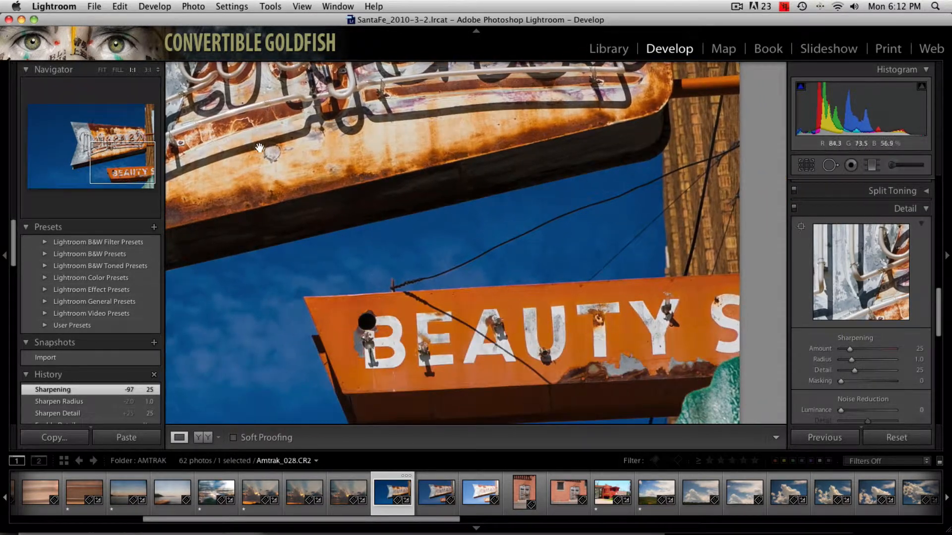
drag(573, 335, 550, 276)
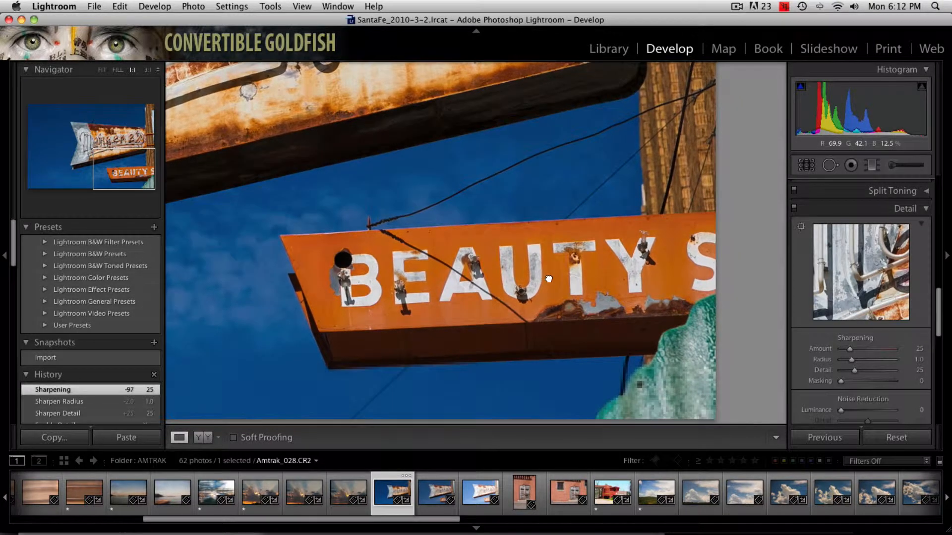
drag(580, 315, 656, 321)
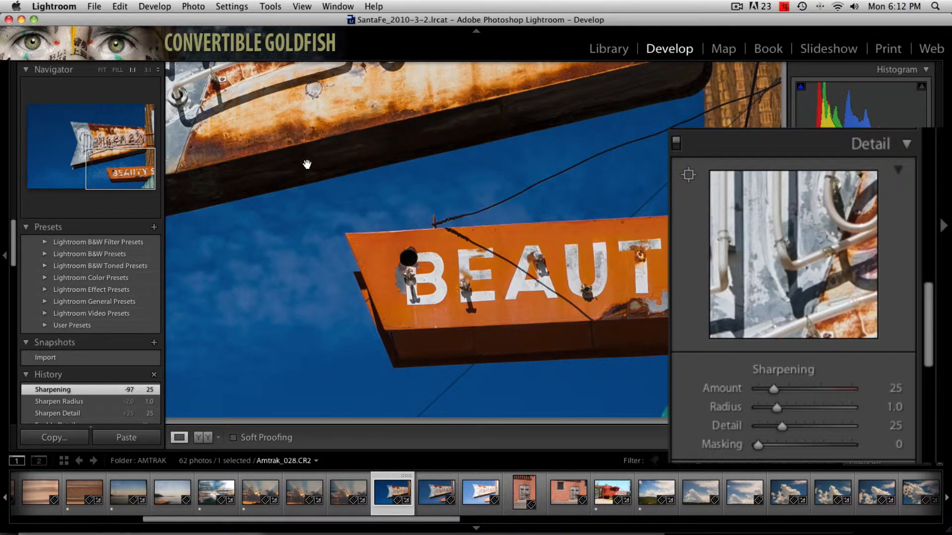
- Set the sharpening Amount to 150 and check its effect on the BEAUTY lettering at 3:1, including in the grayscale preview
click(147, 70)
drag(579, 284, 568, 263)
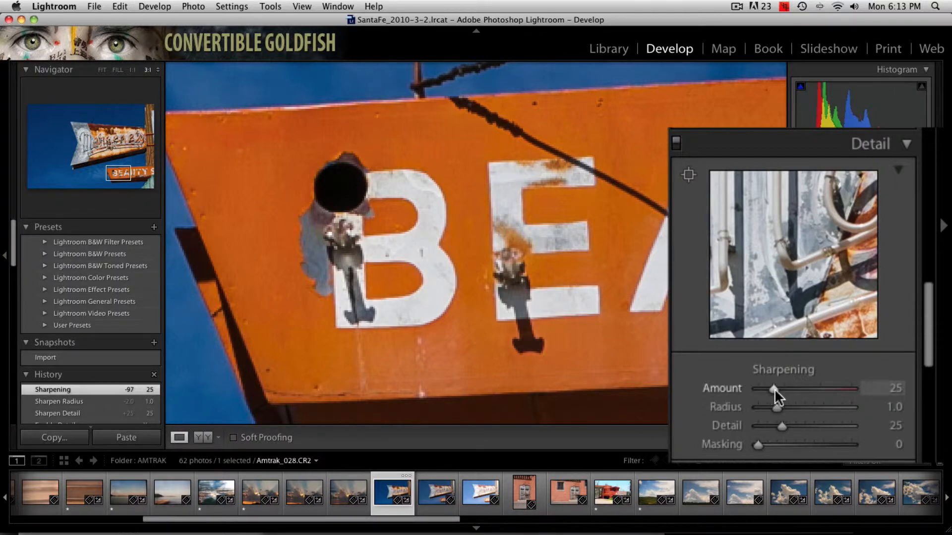
drag(774, 389, 897, 394)
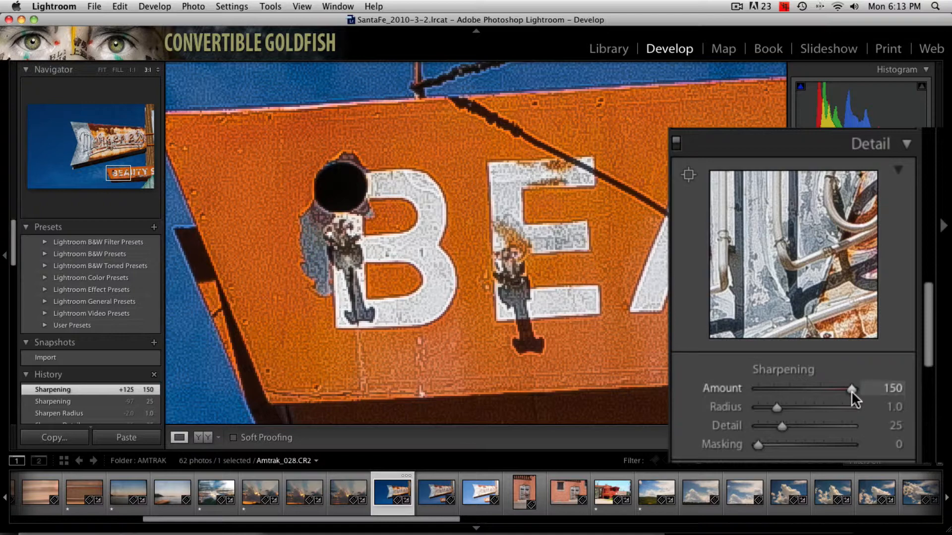
mouse_move(852, 391)
mouse_down()
mouse_move(732, 394)
mouse_move(864, 402)
mouse_up()
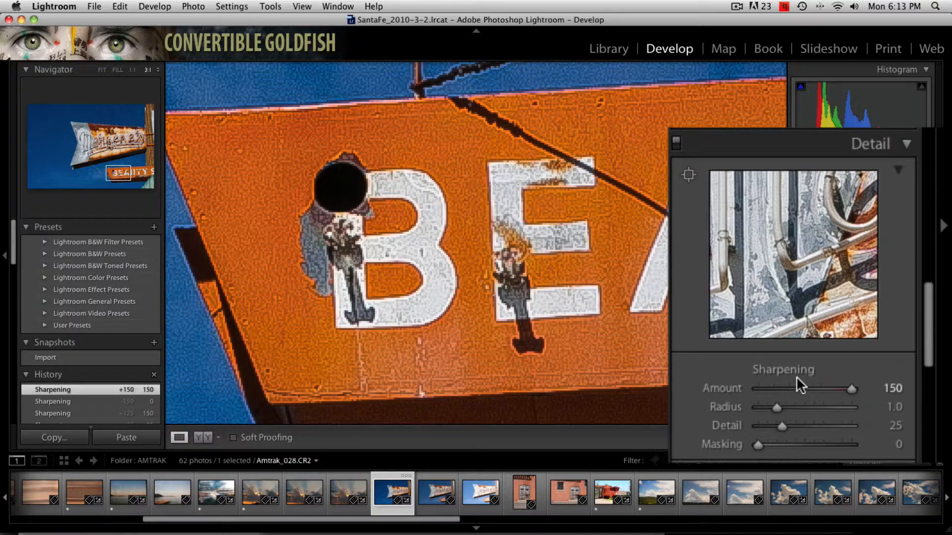
mouse_move(851, 389)
mouse_down()
mouse_move(805, 388)
mouse_move(866, 393)
mouse_up()
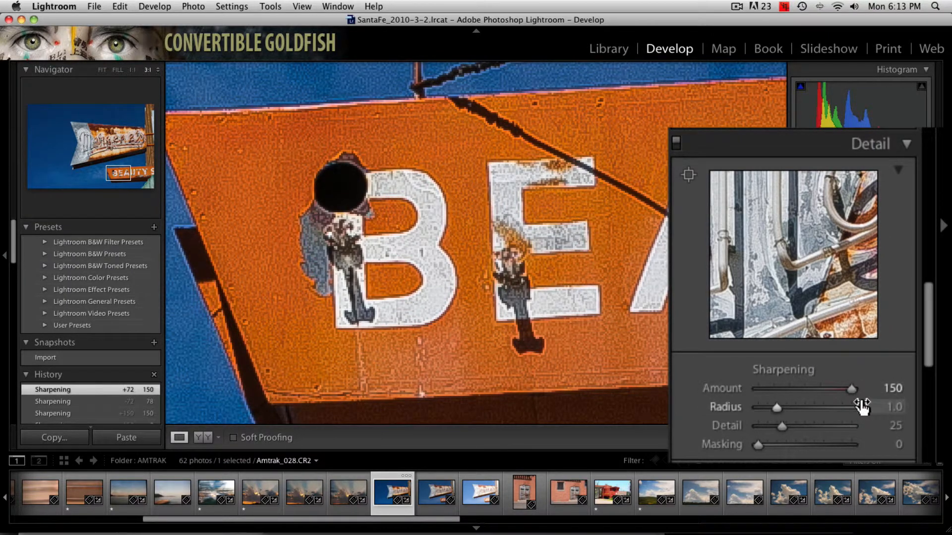
mouse_move(850, 390)
mouse_down()
mouse_move(780, 386)
mouse_move(858, 392)
mouse_move(739, 386)
mouse_move(886, 399)
mouse_move(770, 389)
mouse_move(871, 399)
mouse_move(849, 390)
mouse_up()
alt+click(780, 386)
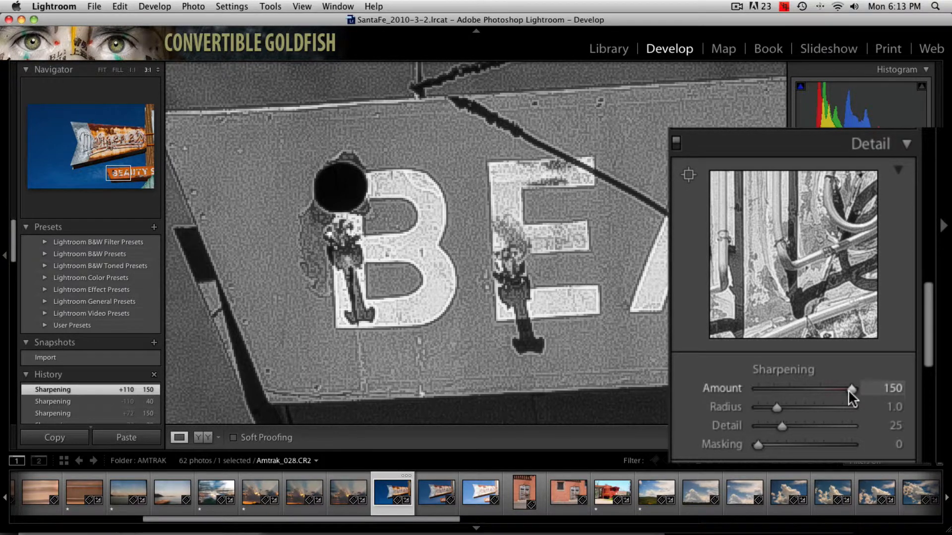
drag(849, 389, 849, 389)
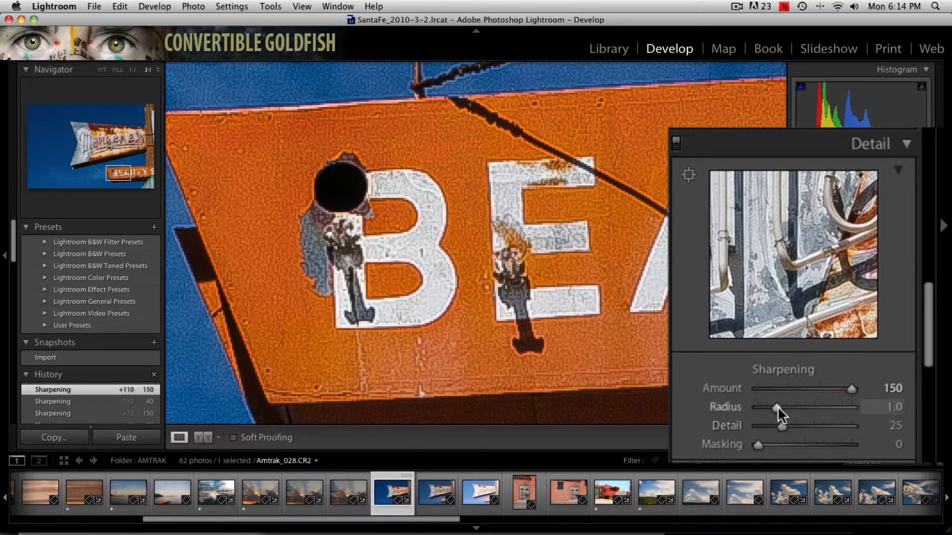
- Raise the sharpening Radius to 2.3, check the sign's upper corner for halos, and set the Radius to 3.0
drag(776, 407, 824, 411)
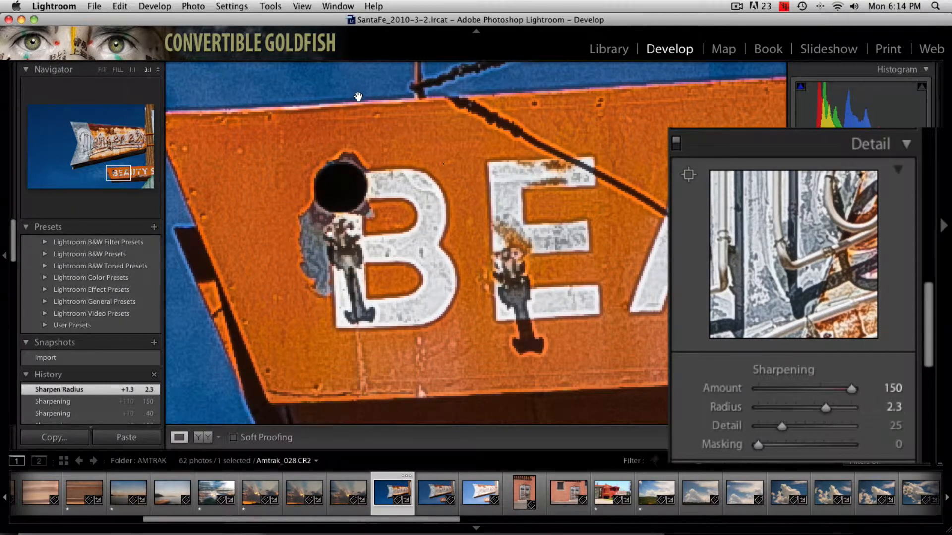
drag(391, 121, 530, 191)
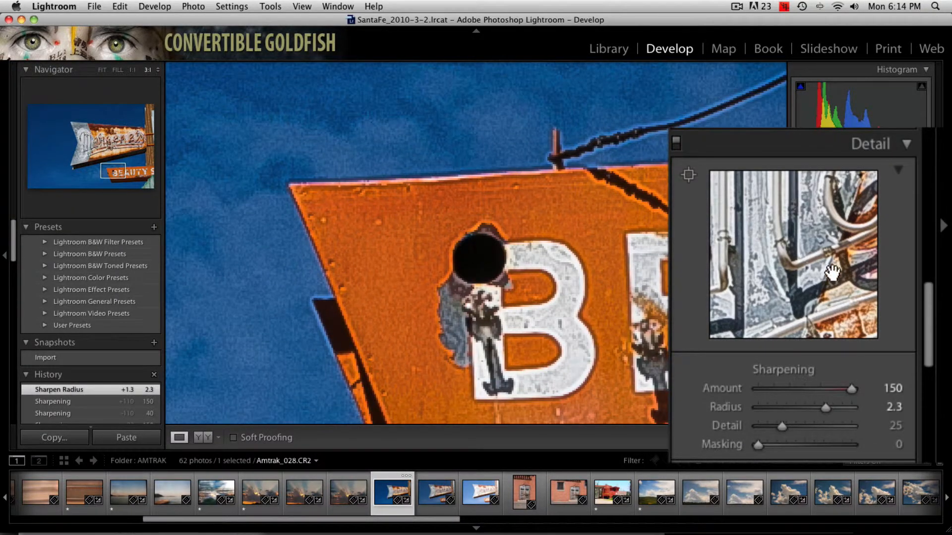
drag(820, 407, 873, 410)
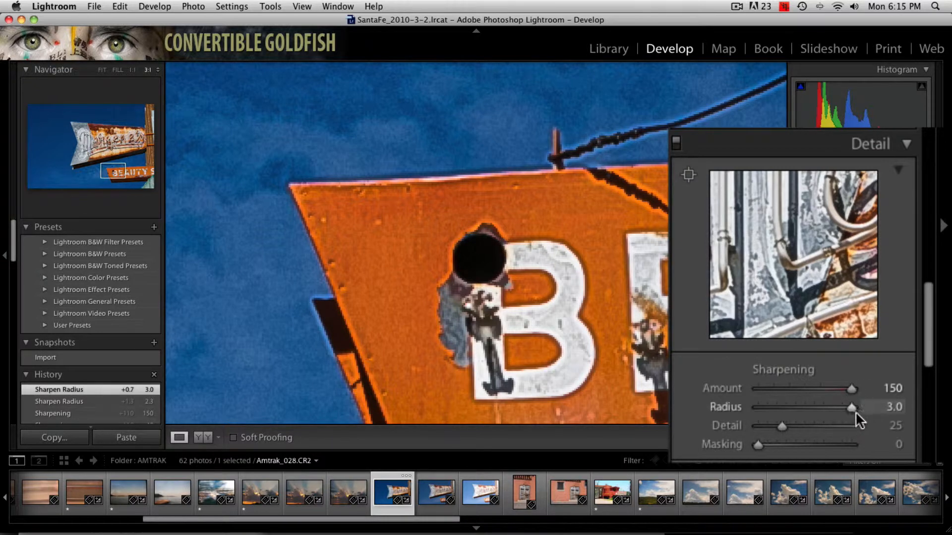
mouse_move(849, 407)
mouse_down()
mouse_move(793, 403)
mouse_move(869, 410)
mouse_move(756, 409)
mouse_move(855, 406)
mouse_up()
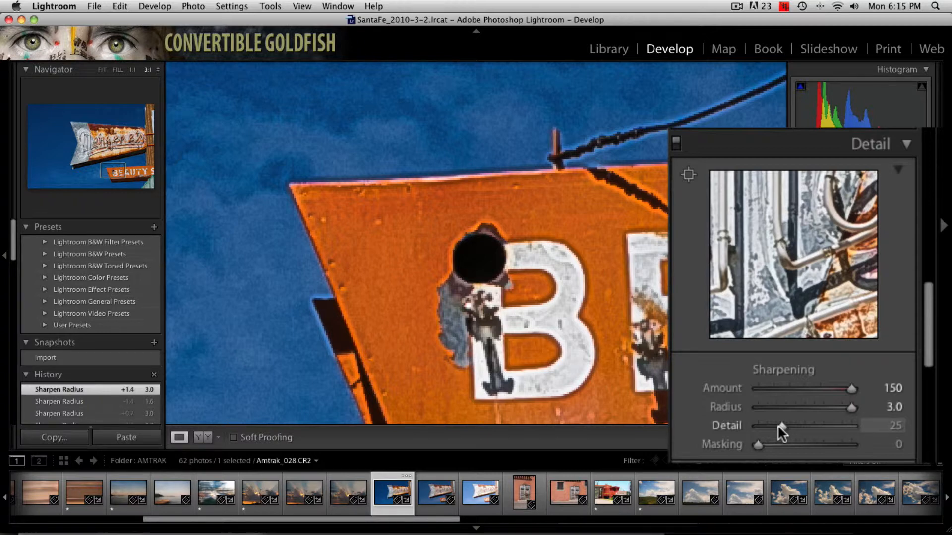
- Set the sharpening Detail to 0 and compare the sign with the Detail adjustments switched off and on
drag(778, 424, 746, 427)
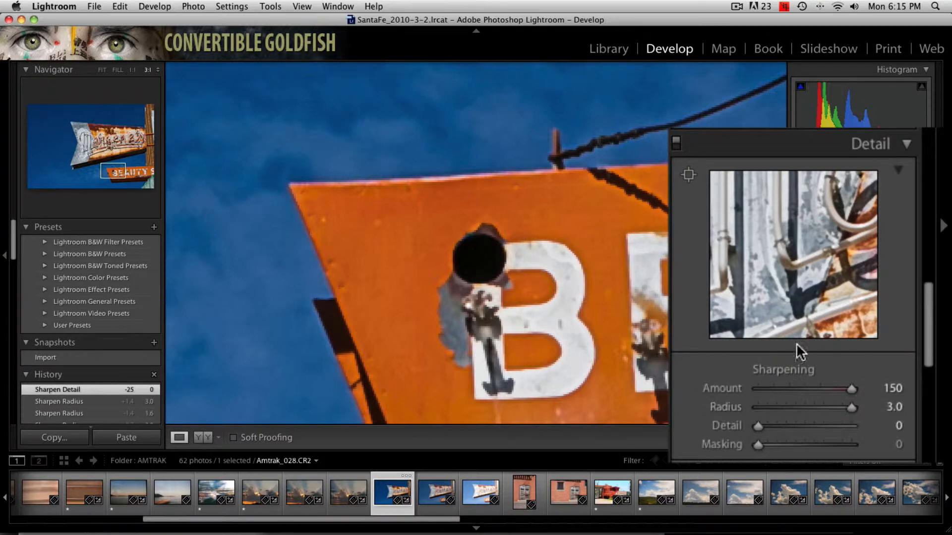
click(674, 146)
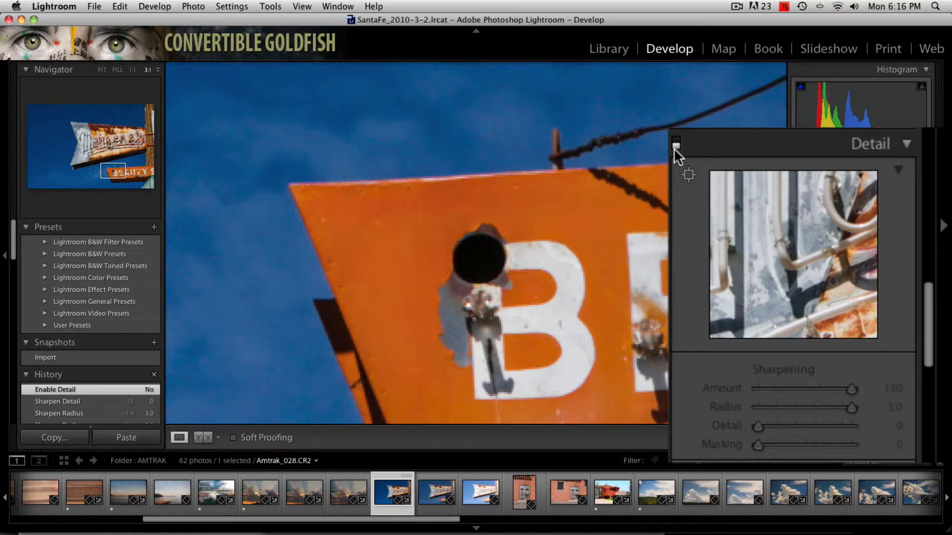
click(674, 147)
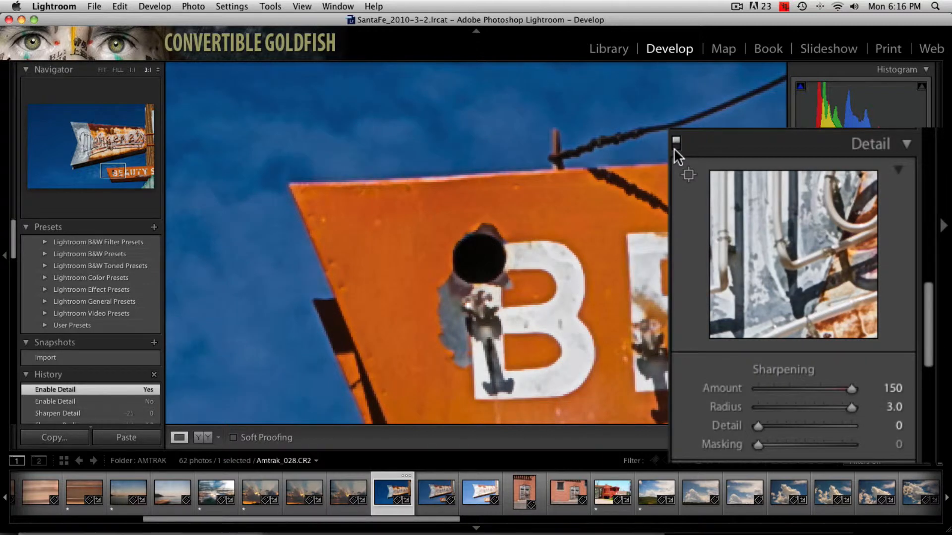
click(676, 142)
click(674, 146)
click(674, 146)
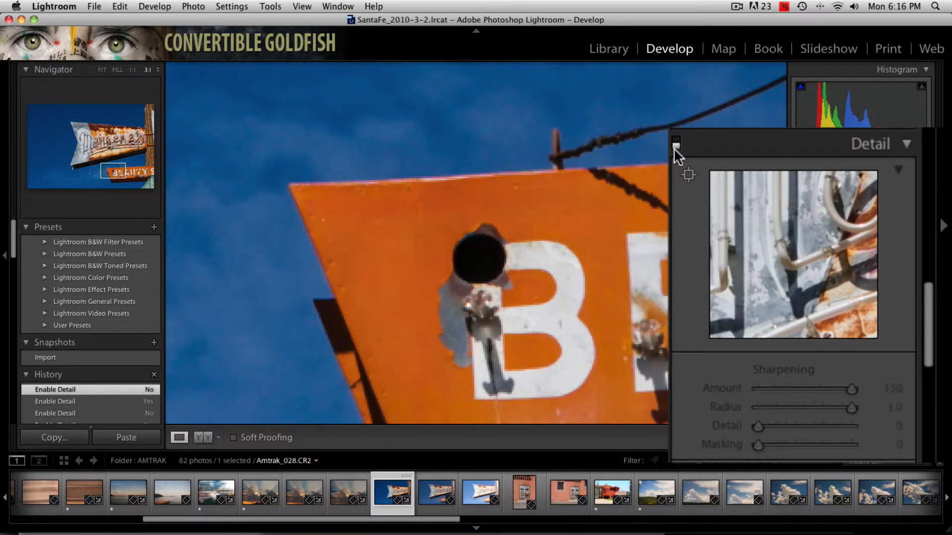
click(675, 147)
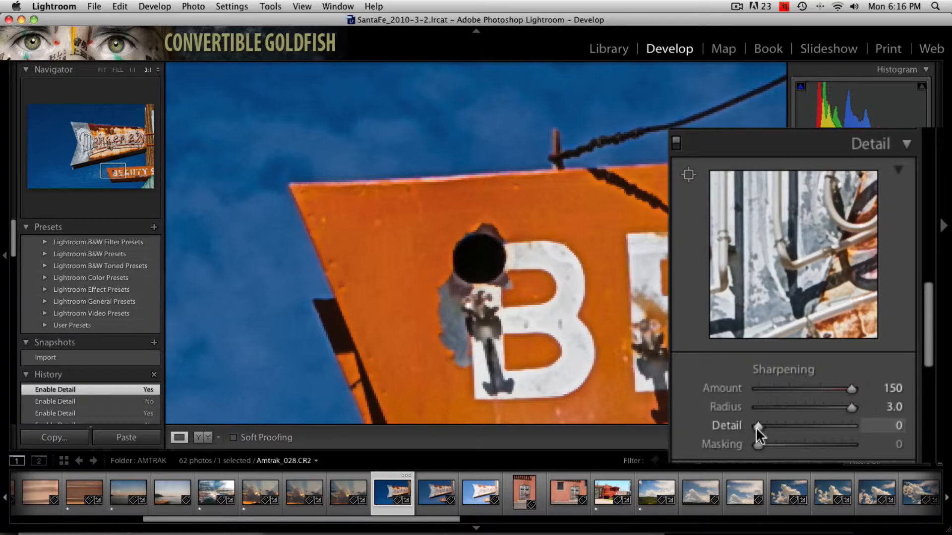
- Set the sharpening Detail to 100 and raise Masking to 100 while previewing the edge mask on the whole photo
drag(756, 426, 855, 432)
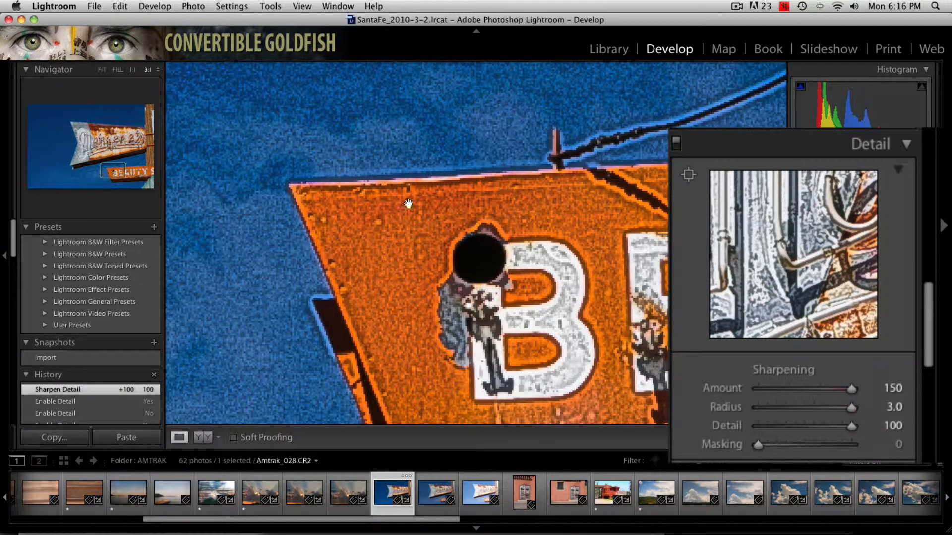
alt+click(754, 445)
key(z)
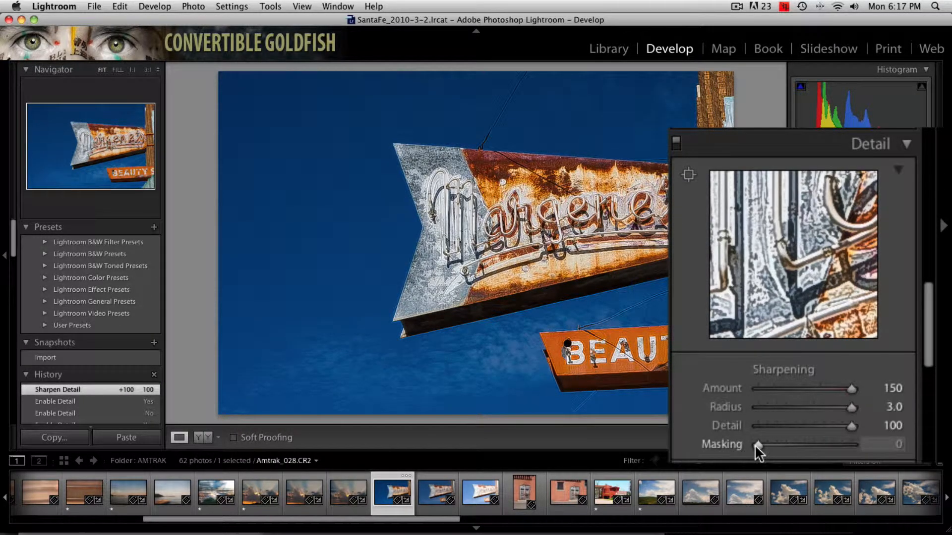
alt+click(754, 445)
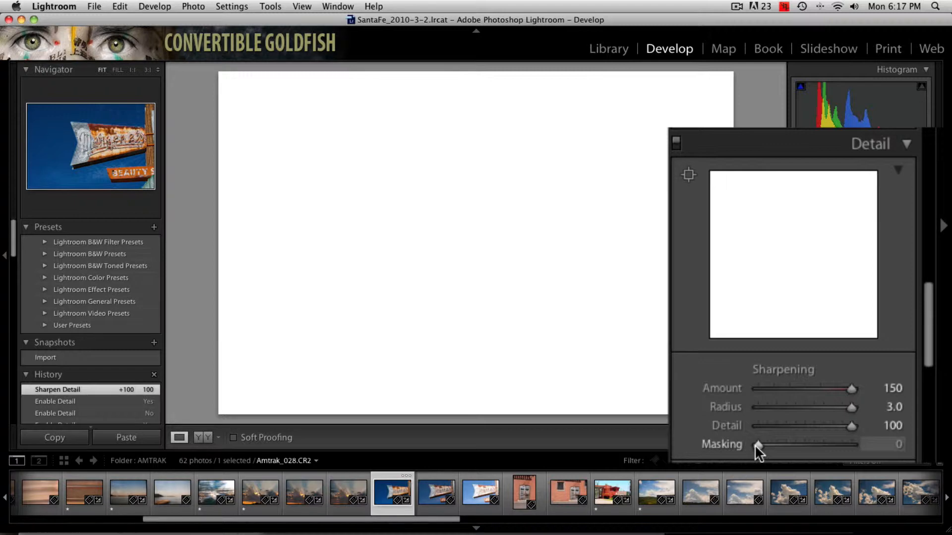
drag(755, 444, 862, 450)
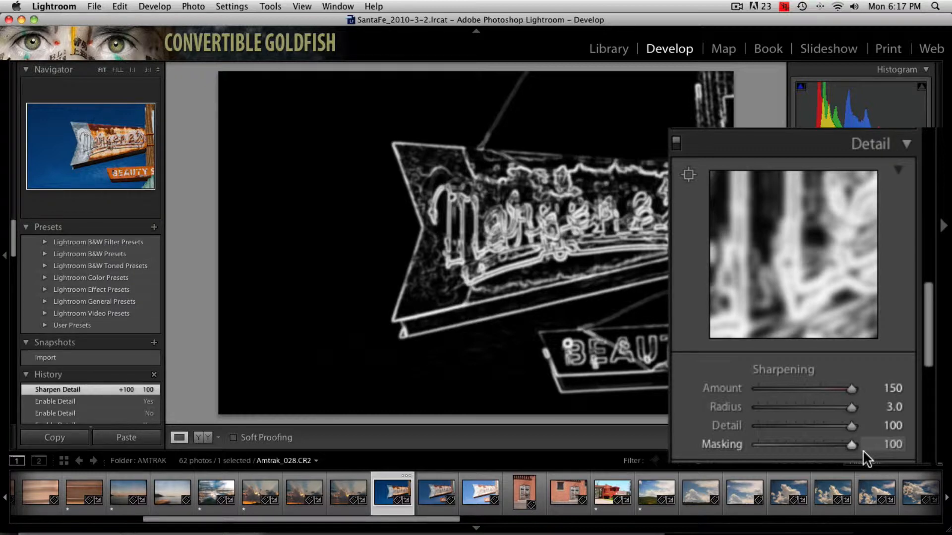
drag(863, 450, 863, 450)
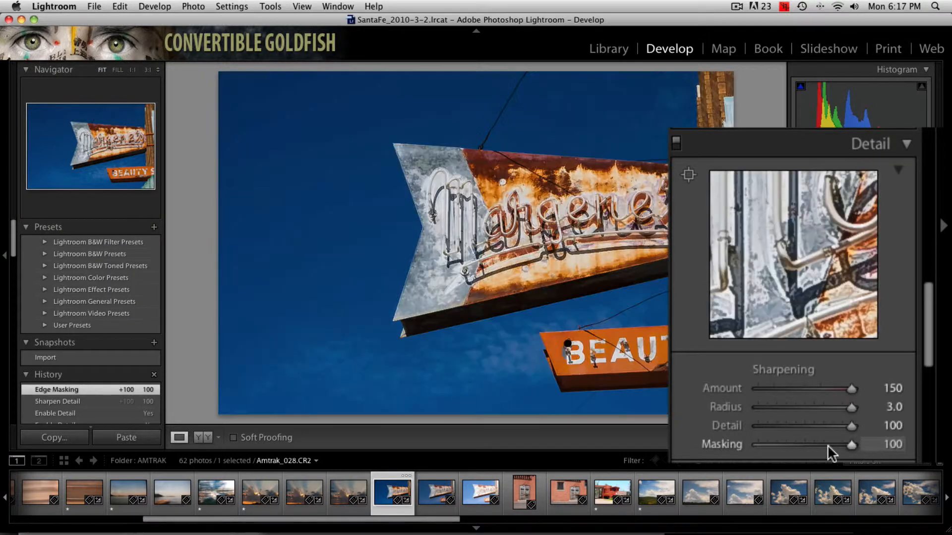
- Inspect the masked sharpening at 3:1 along the sign edges, the sky and the BEAUTY sign's corner
click(565, 284)
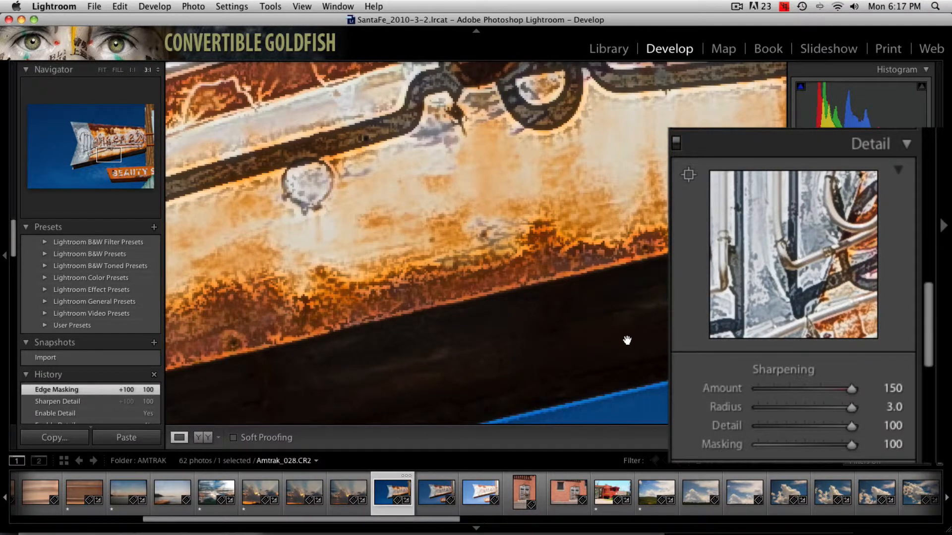
drag(627, 340, 572, 163)
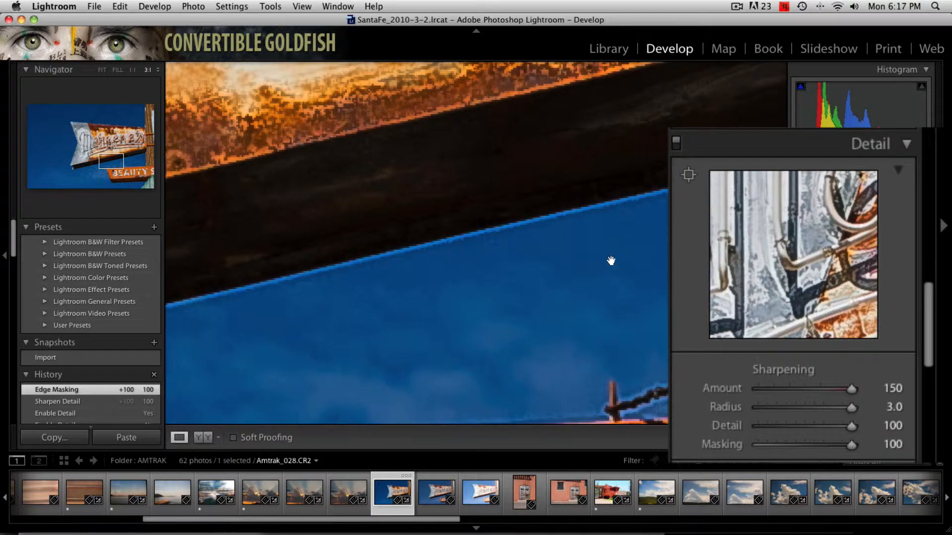
drag(594, 315, 531, 187)
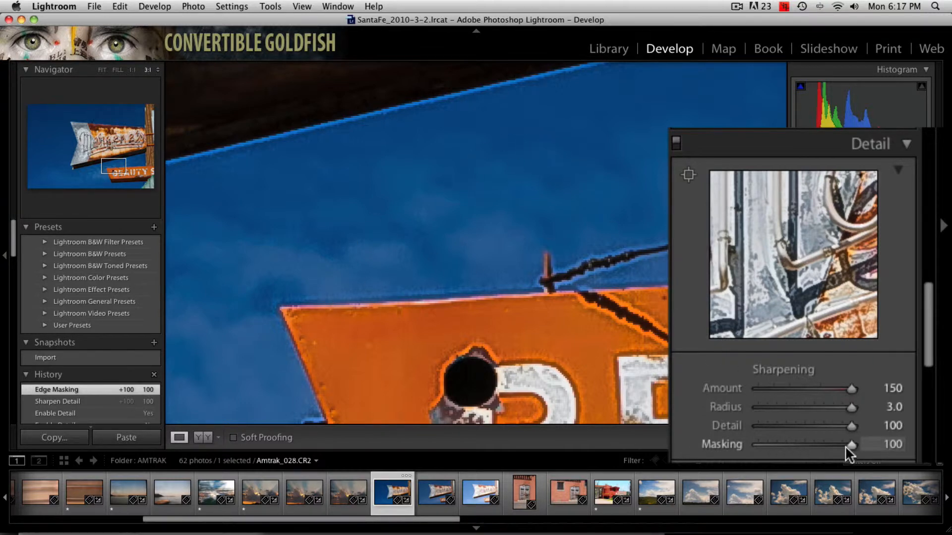
mouse_move(847, 445)
mouse_down()
mouse_move(747, 444)
mouse_move(852, 451)
mouse_up()
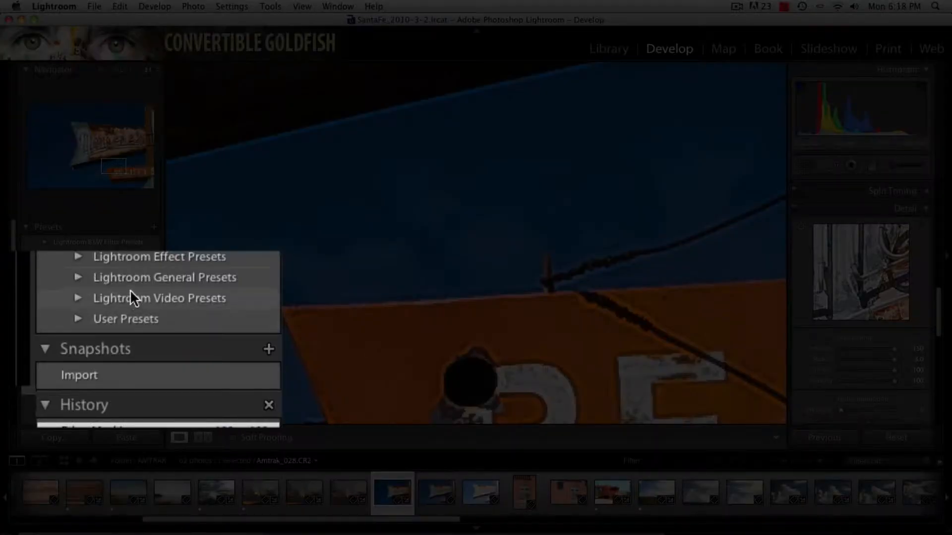
- Compare the general presets Sharpen - Scenic and Sharpen - Faces on the photo, finishing with Sharpen - Scenic applied
click(78, 278)
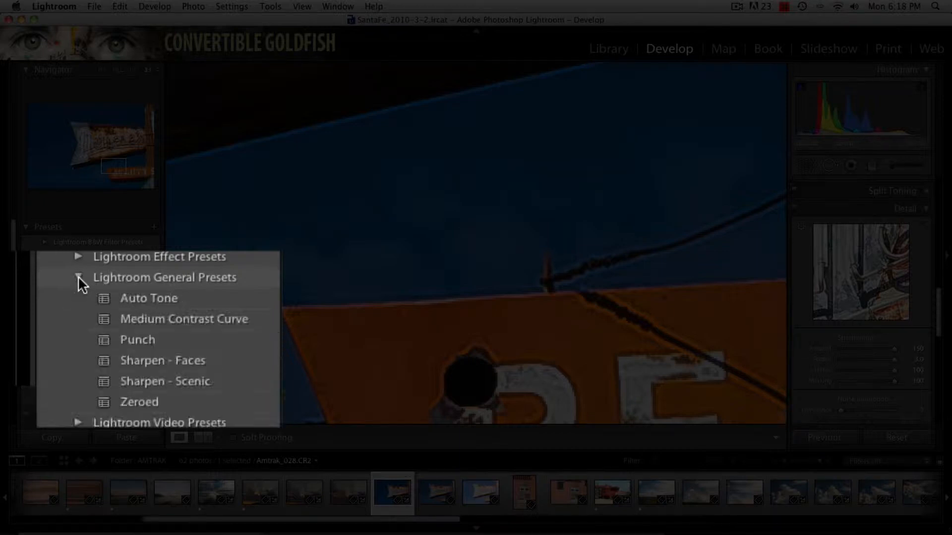
click(156, 382)
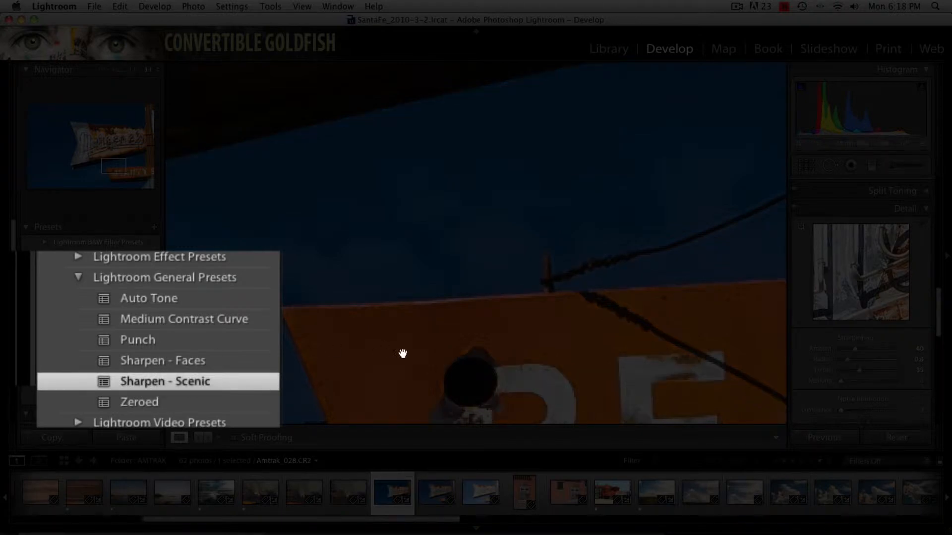
drag(421, 336, 408, 177)
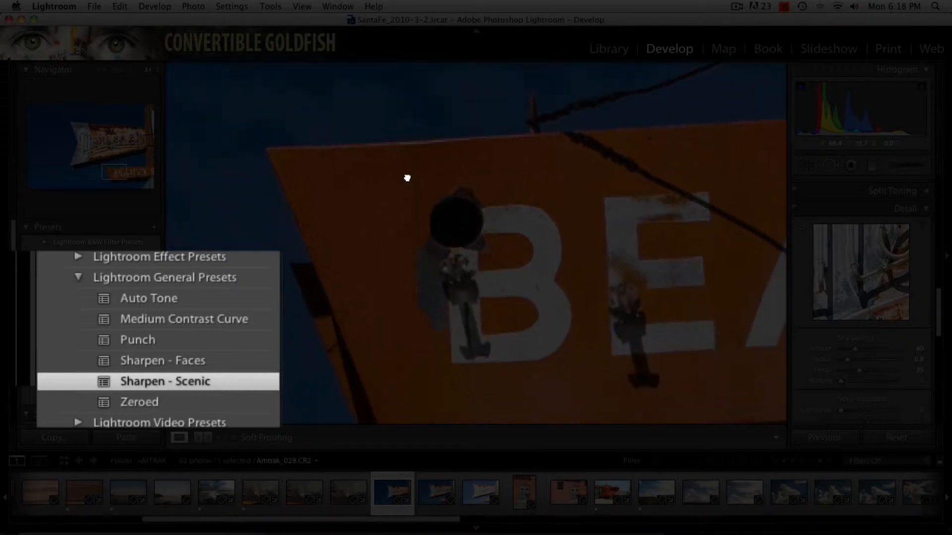
click(156, 360)
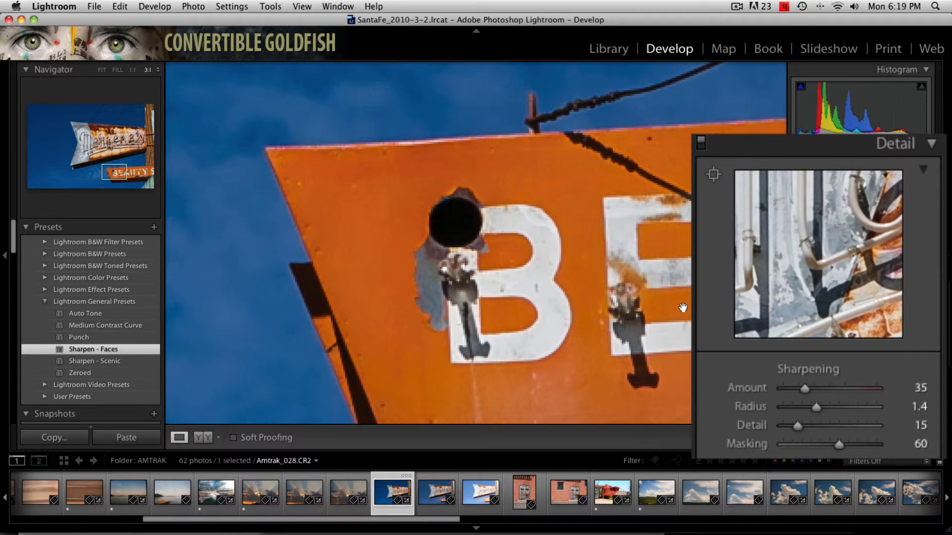
click(96, 366)
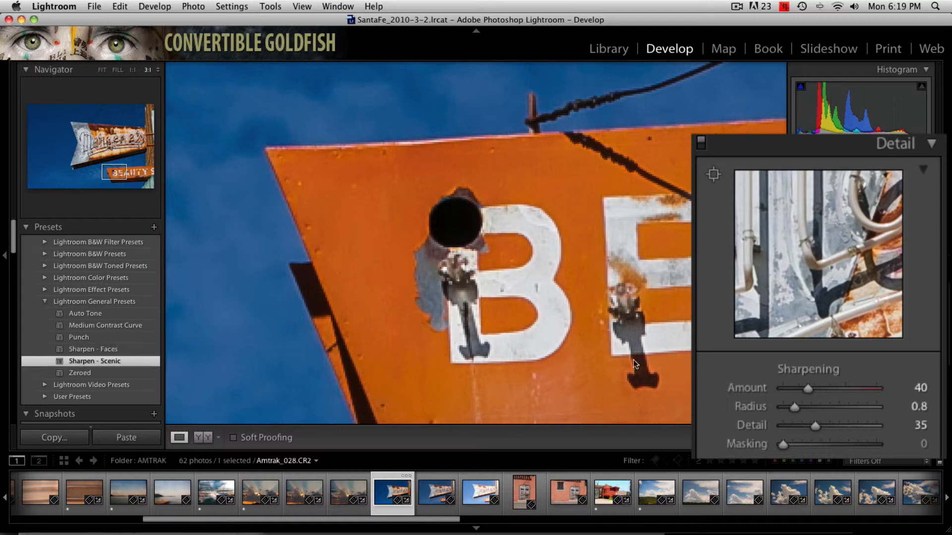